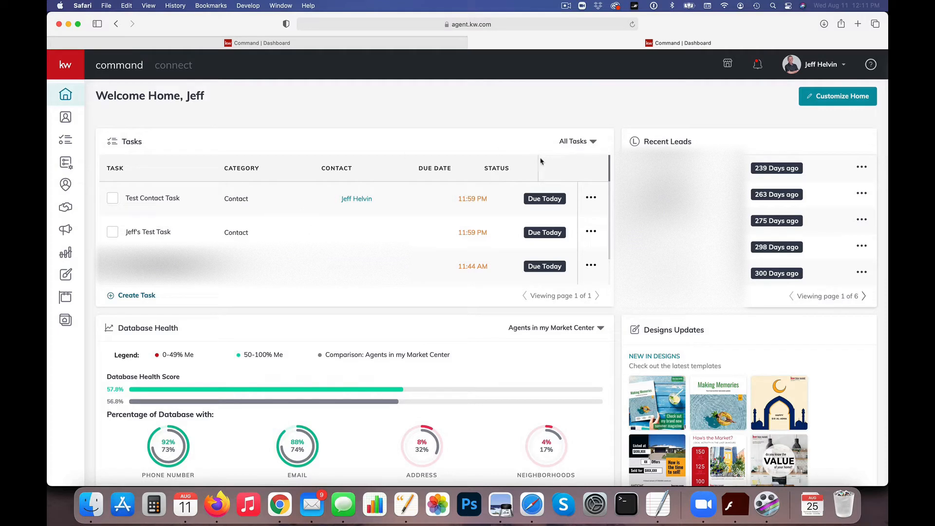
# Open the task manager, view the opportunity tasks due today, and return to the contact tasks.
pyautogui.click(576, 144)
pyautogui.click(387, 91)
pyautogui.click(68, 164)
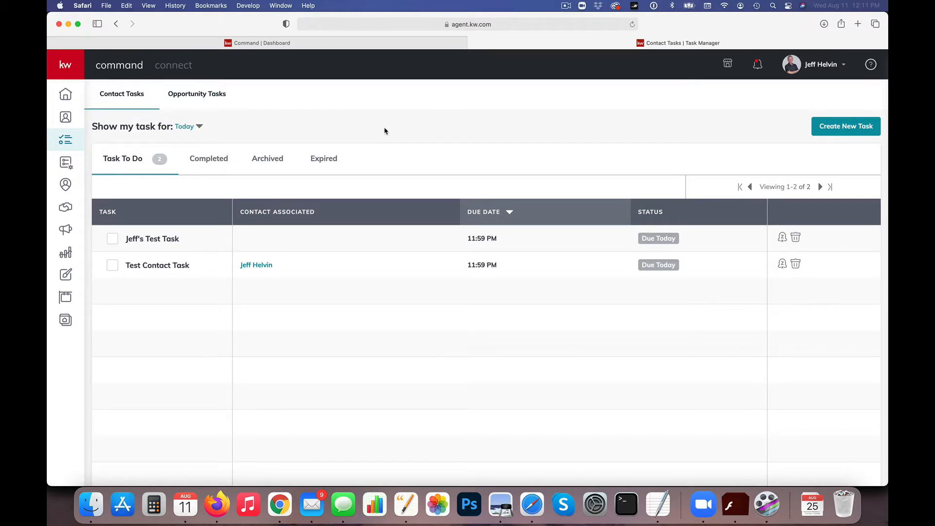
pyautogui.click(204, 95)
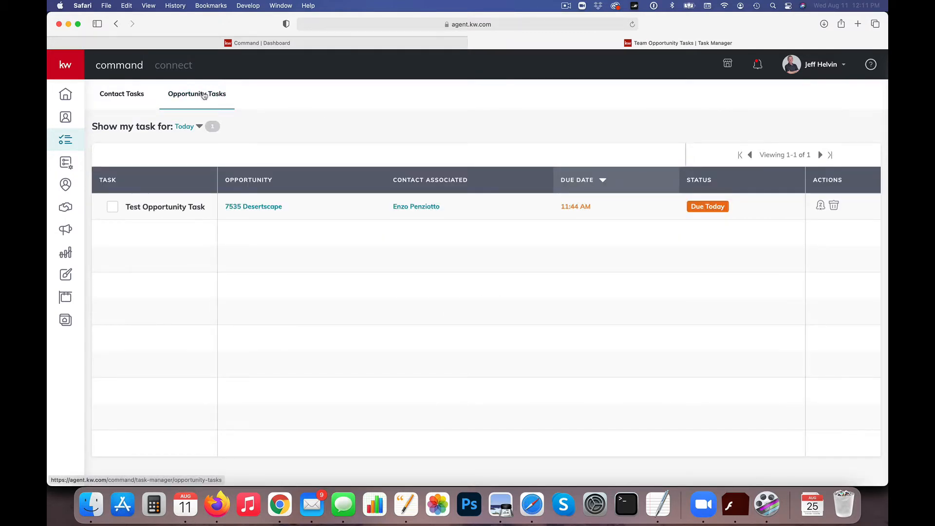
pyautogui.click(115, 93)
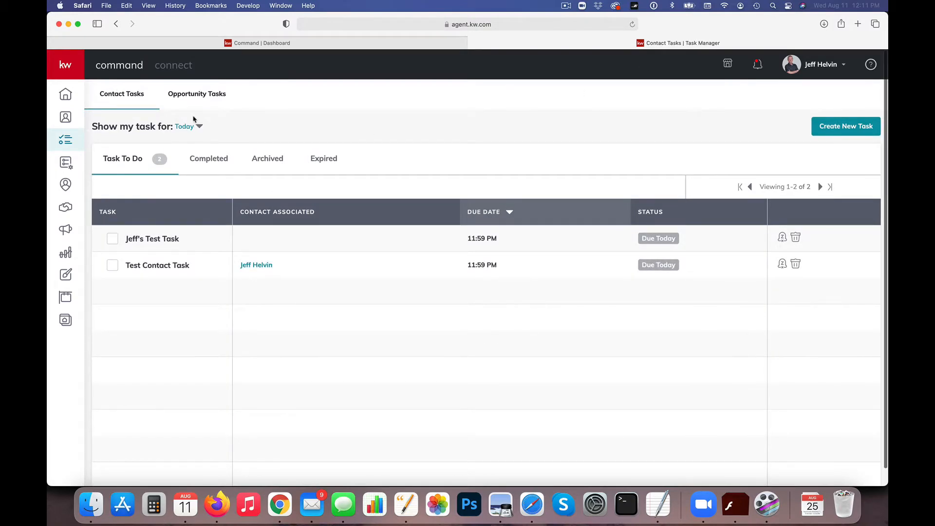
# Start a new contact task named "Test Task 2" and keep it as an all-day task.
pyautogui.click(852, 127)
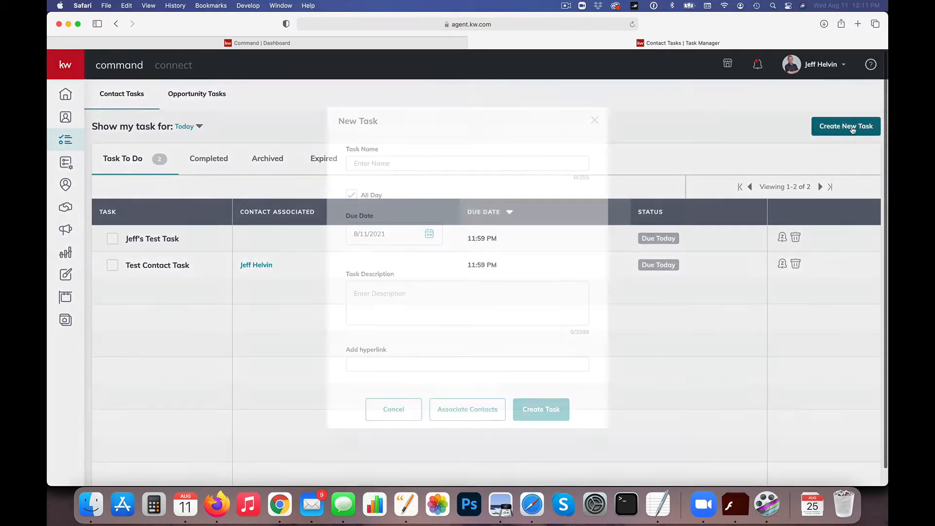
pyautogui.click(457, 166)
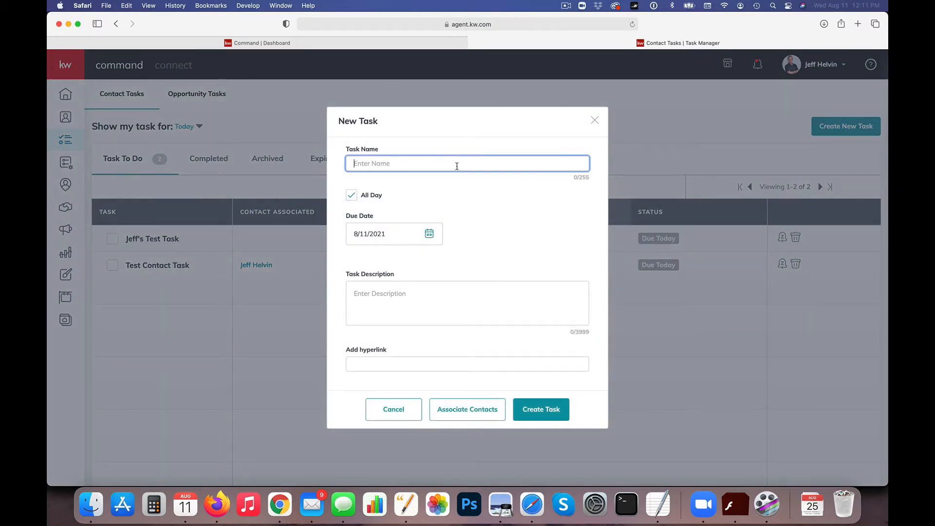
pyautogui.write('TEst Tas')
pyautogui.press('super+a')
pyautogui.write('Test Tas')
pyautogui.click(350, 197)
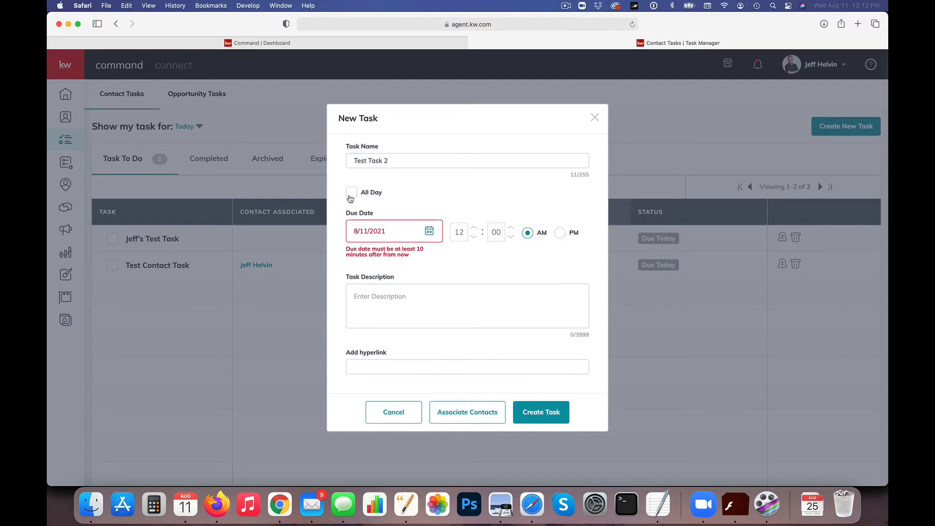
pyautogui.click(351, 197)
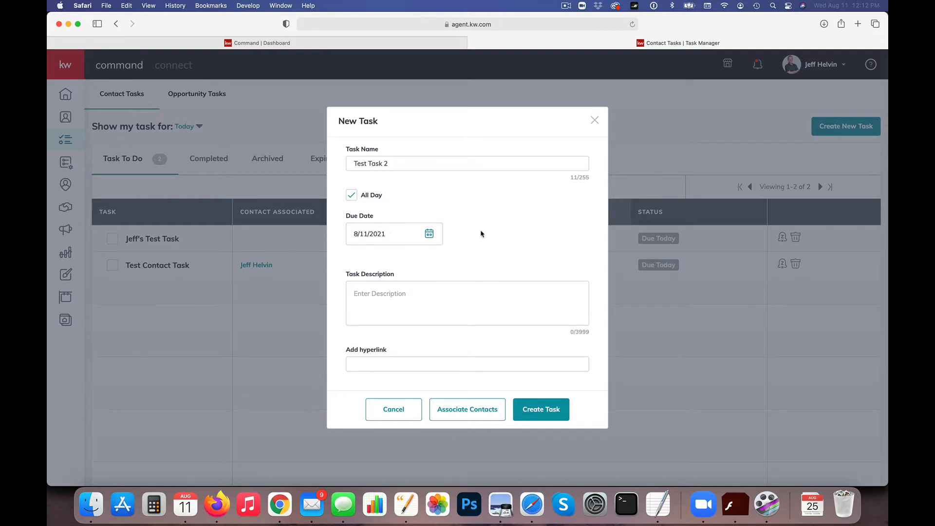
# Enter "This is my task description" as the task description and leave the hyperlink empty.
pyautogui.scroll(-1, 457, 283)
pyautogui.click(456, 284)
pyautogui.write('T')
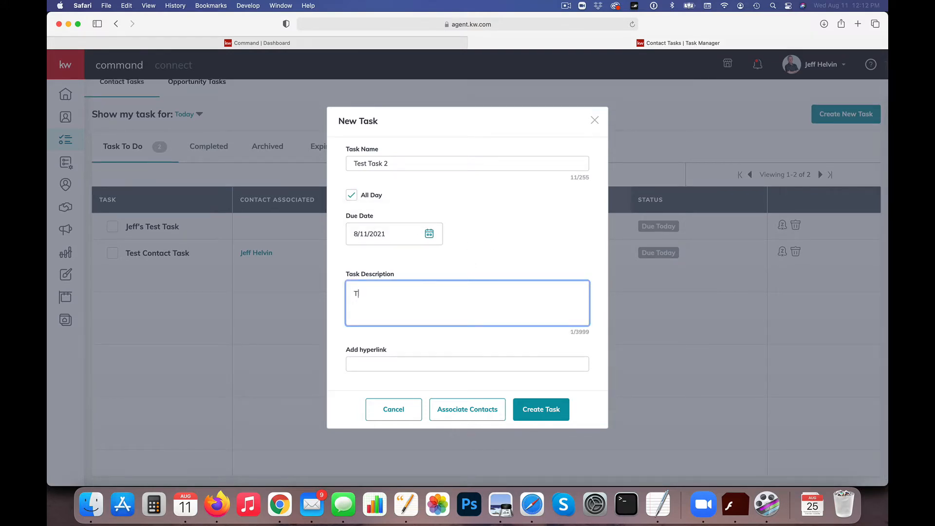
pyautogui.write('his iOS m')
pyautogui.press('BackSpace')
pyautogui.press('BackSpace')
pyautogui.press('BackSpace')
pyautogui.press('BackSpace')
pyautogui.press('BackSpace')
pyautogui.press('BackSpace')
pyautogui.write('s my task description')
pyautogui.click(405, 366)
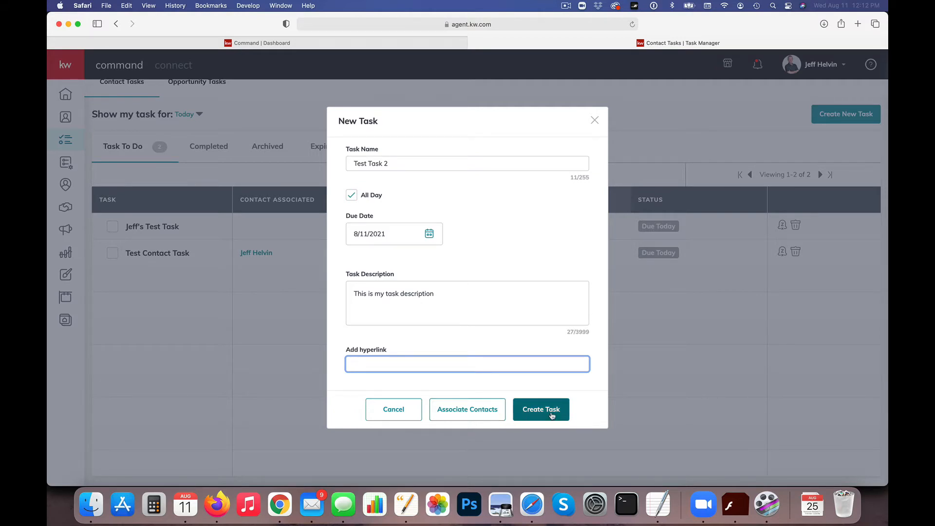
# Search the personal contacts by first name, associate the test contact with the new task, and create the task.
pyautogui.click(474, 414)
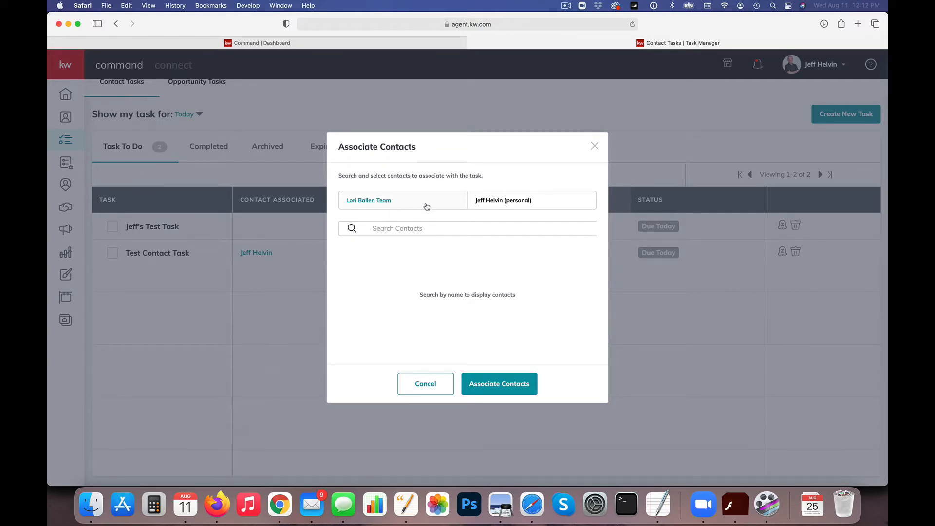
pyautogui.click(533, 202)
pyautogui.click(439, 229)
pyautogui.write('jeff')
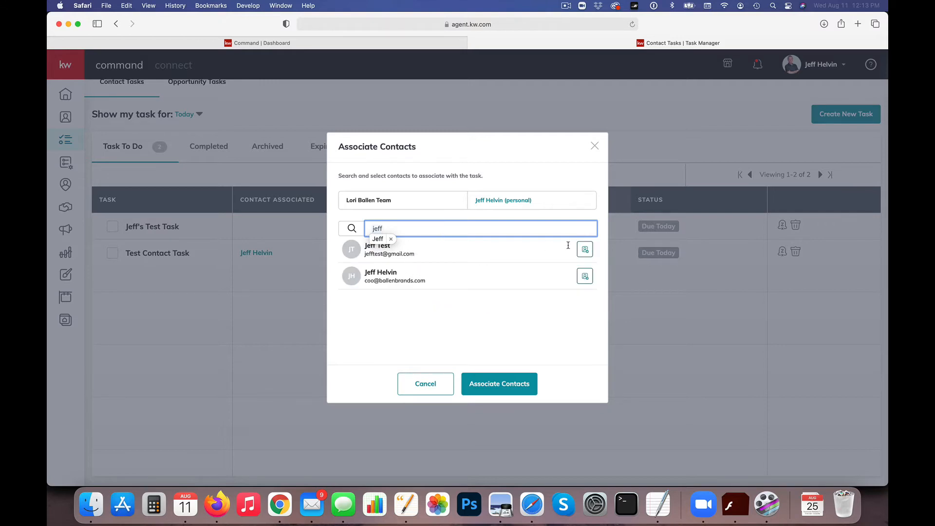
pyautogui.click(586, 249)
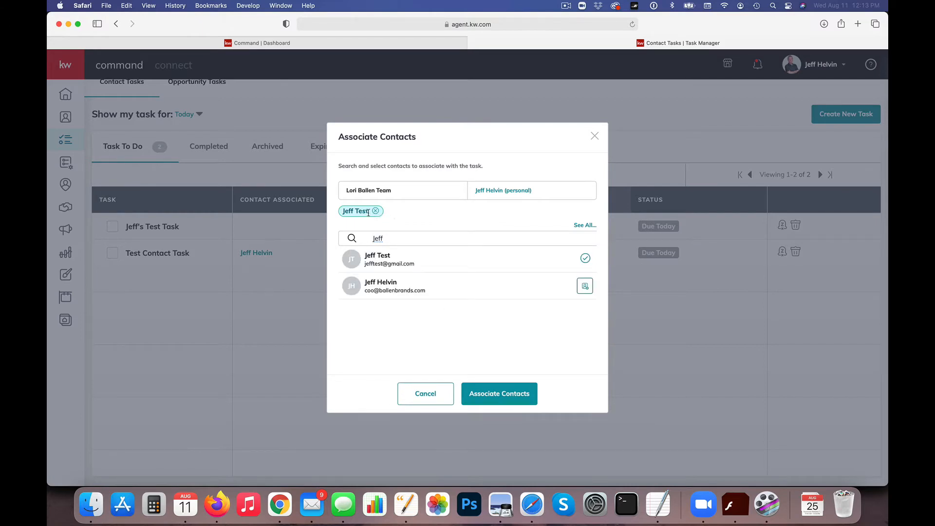
pyautogui.click(511, 396)
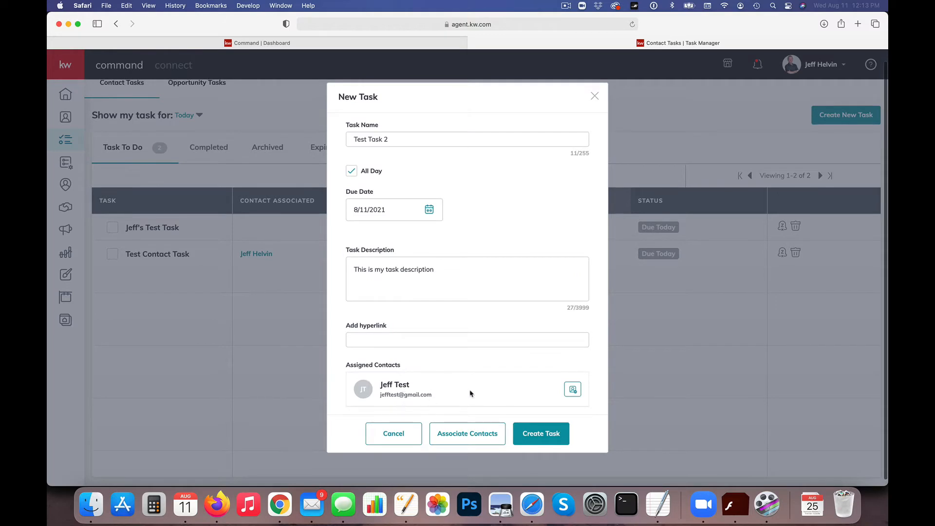
pyautogui.click(539, 435)
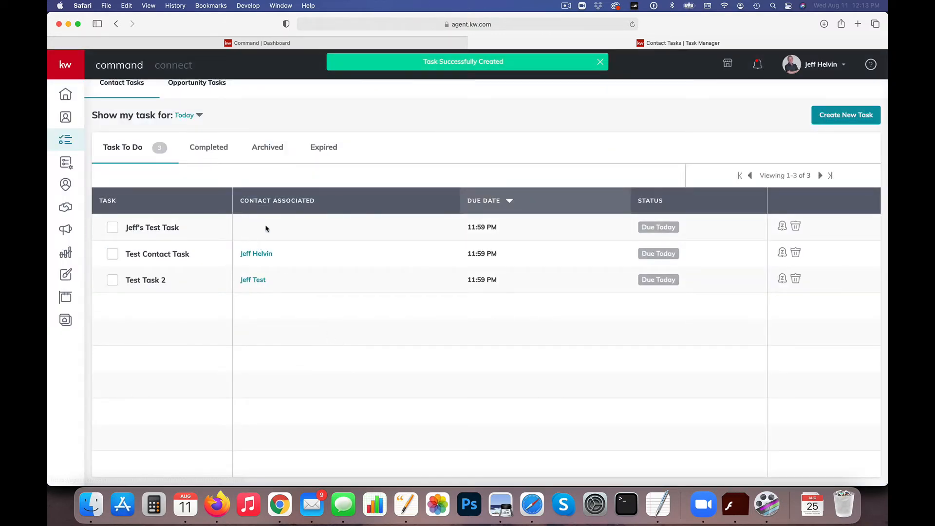
# Preview the to-do task that has no associated contact, checking its description and due date, and close the preview.
pyautogui.moveTo(126, 230); pyautogui.dragTo(180, 230)
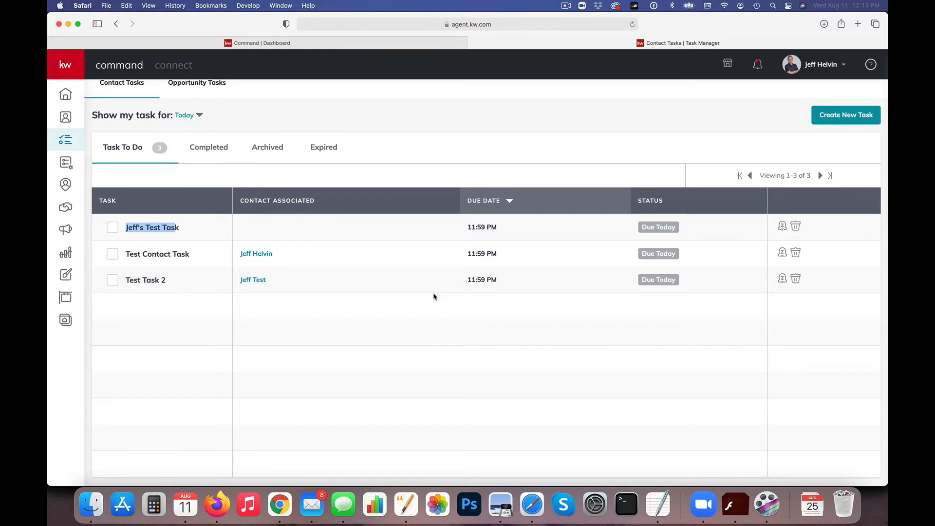
pyautogui.click(234, 228)
pyautogui.tripleClick(157, 229)
pyautogui.click(156, 229)
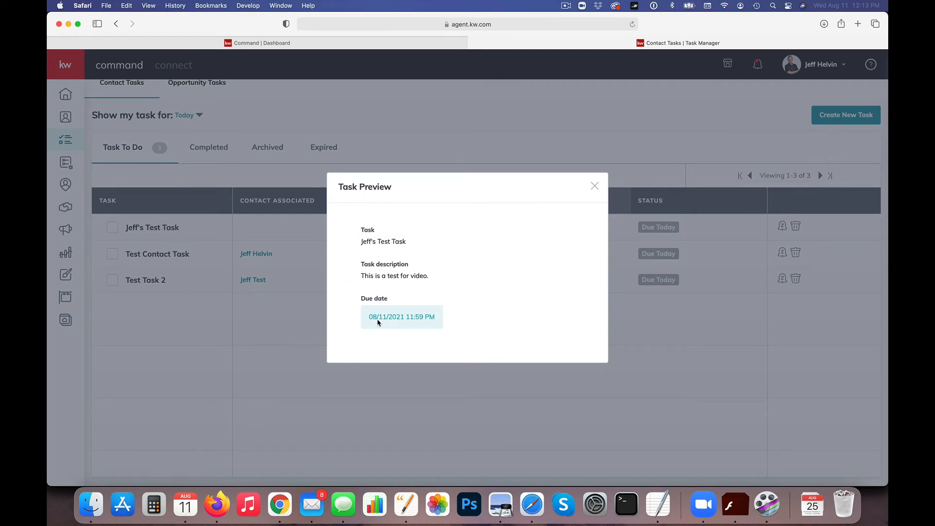
pyautogui.click(595, 186)
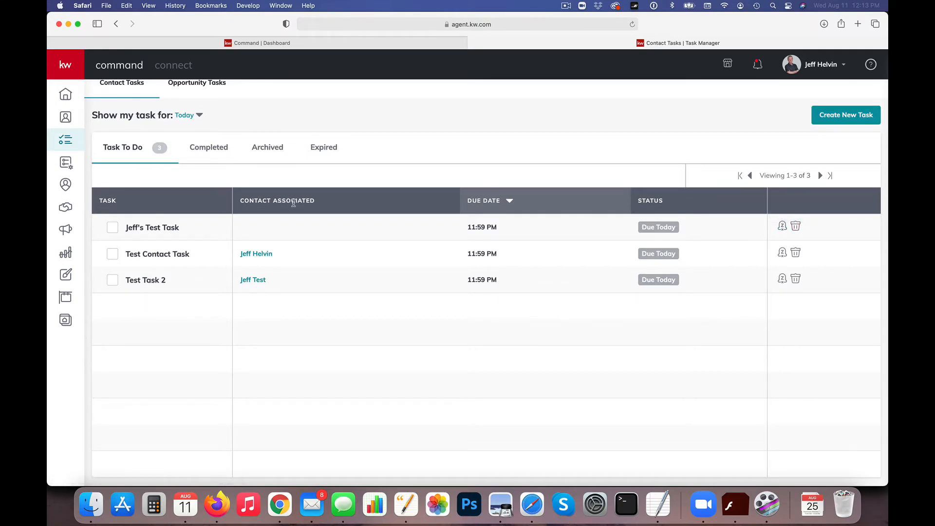
# Open the contact associated with Test Contact Task, view its tasks and the new task form, and close the form unsaved.
pyautogui.click(255, 257)
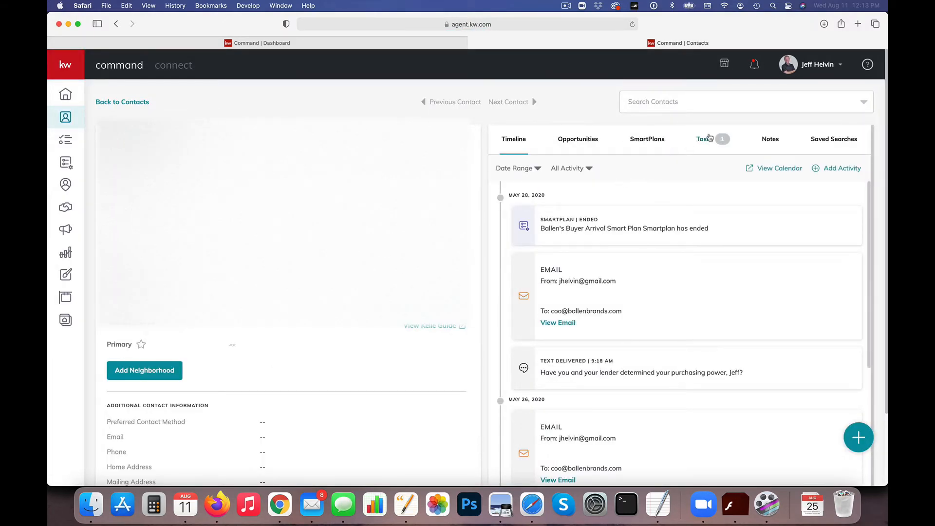
pyautogui.click(705, 139)
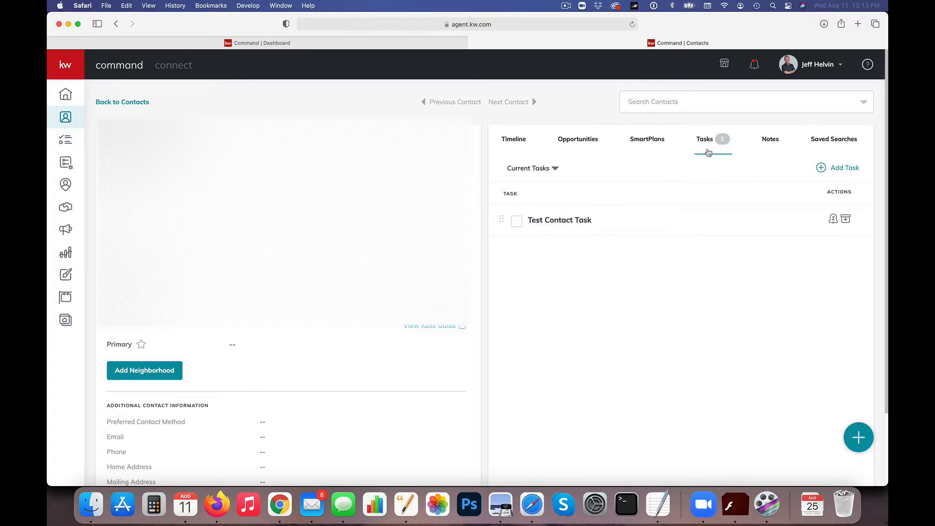
pyautogui.click(823, 169)
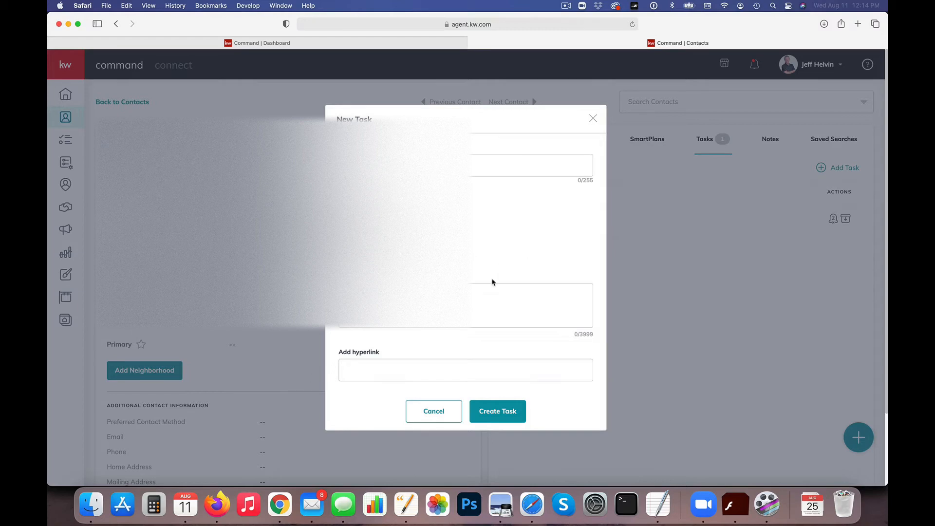
pyautogui.click(592, 119)
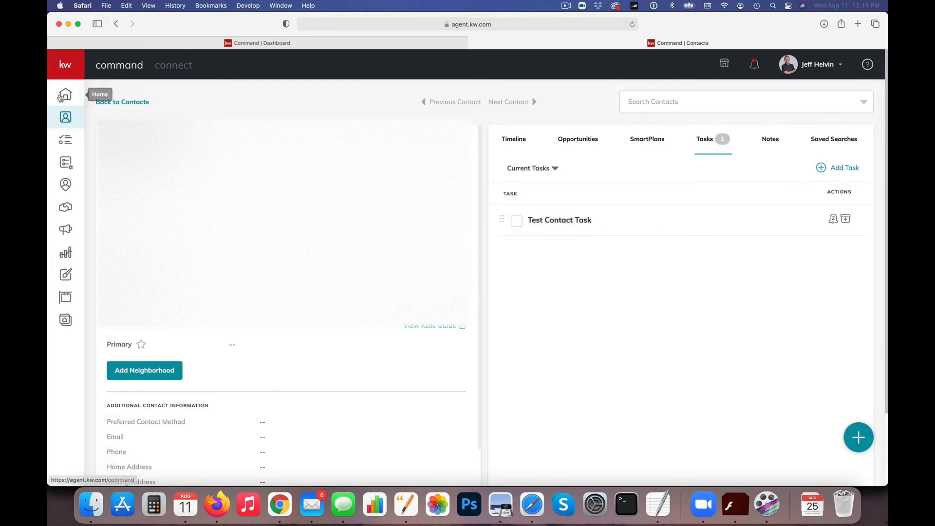
# Return to the home dashboard, check the details of Test Task 2, and open its associated contact to view the timeline.
pyautogui.click(61, 95)
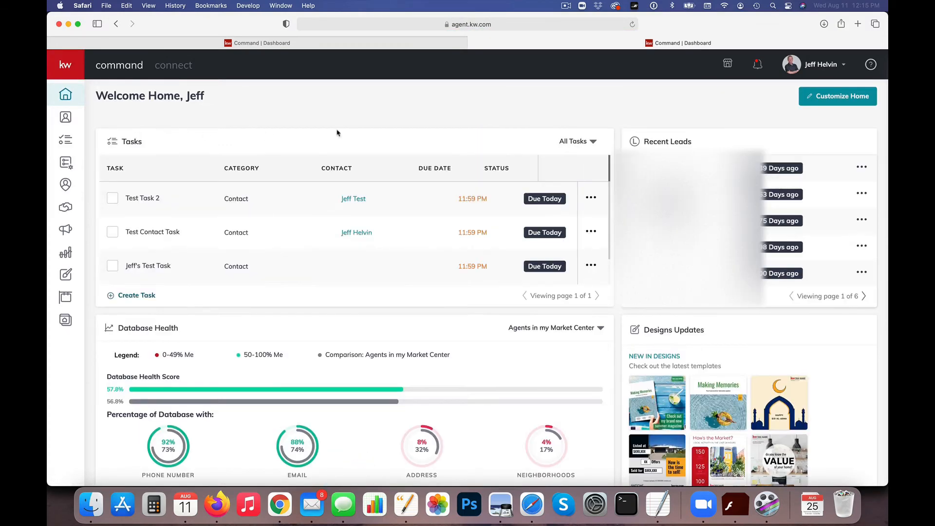
pyautogui.moveTo(144, 201)
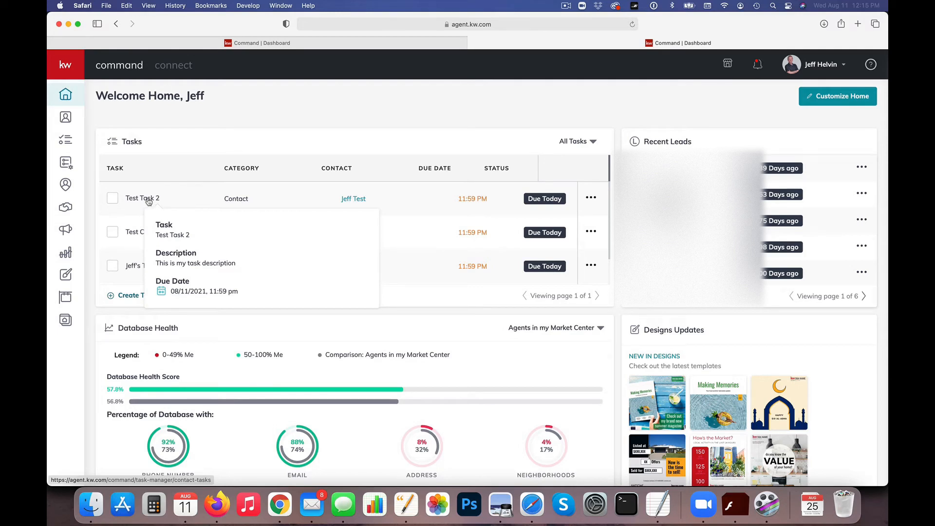
pyautogui.click(351, 202)
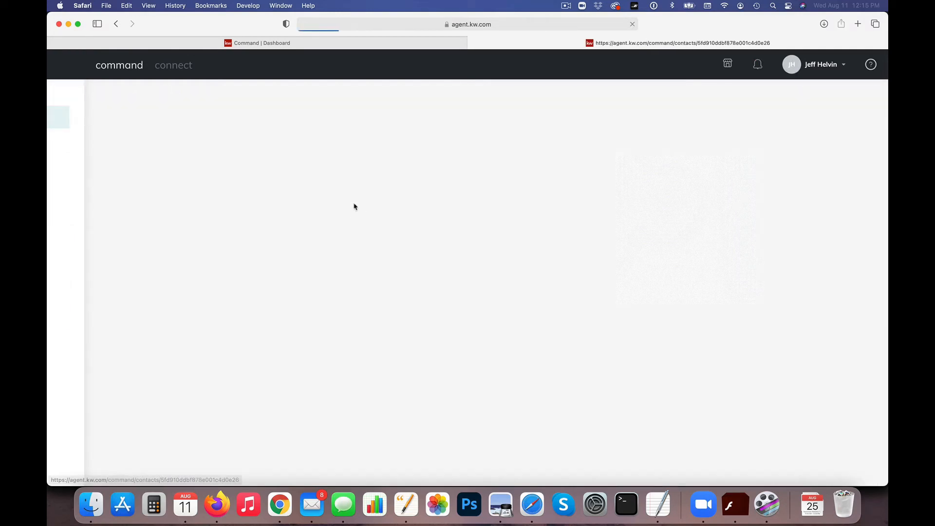
pyautogui.scroll(-2, 595, 273)
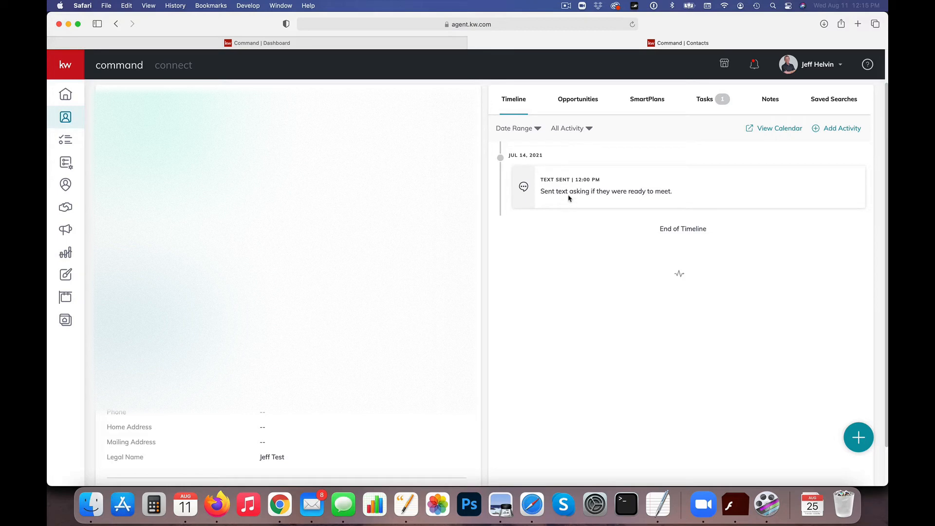
pyautogui.scroll(2, 586, 282)
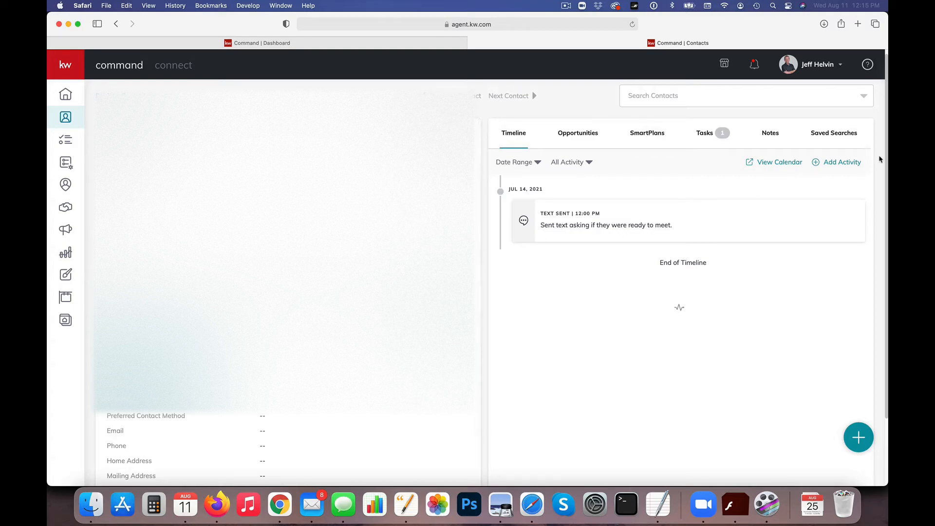
# View the new activity form on the contact's timeline and close it without saving.
pyautogui.click(843, 163)
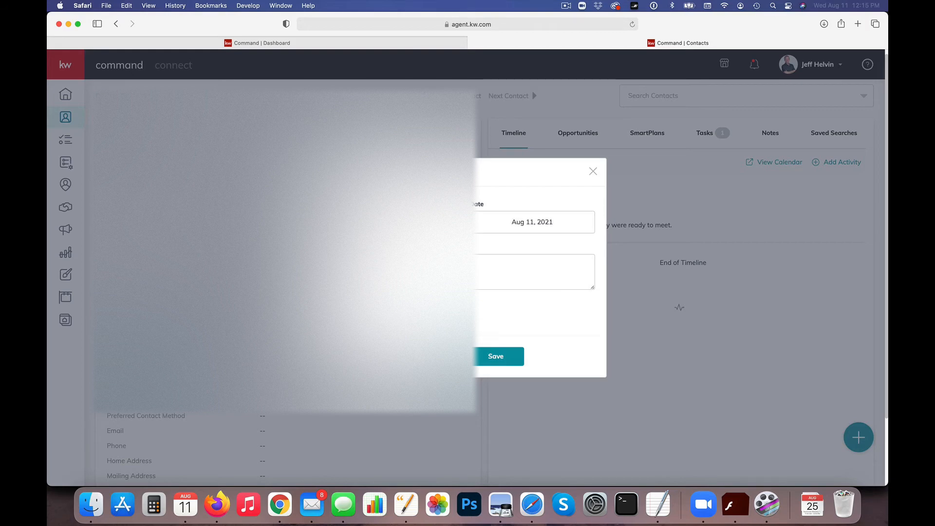
pyautogui.click(419, 272)
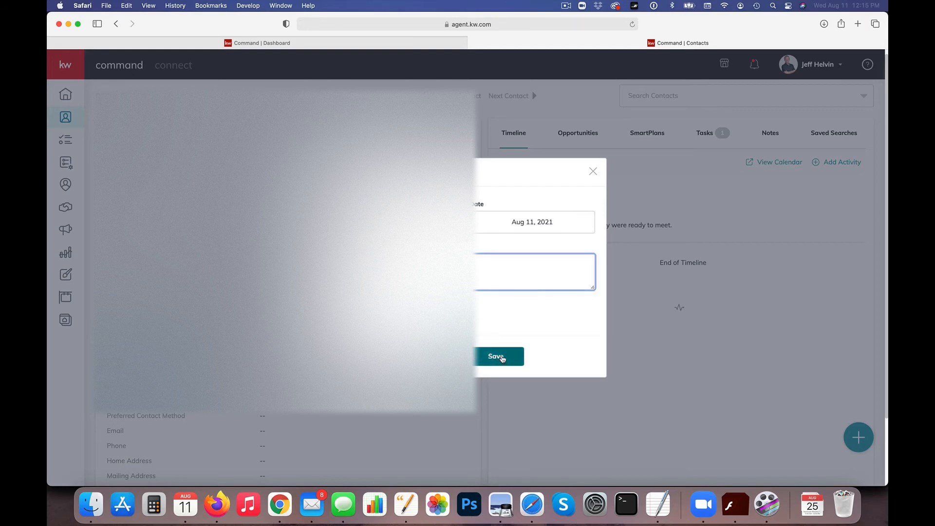
pyautogui.click(593, 173)
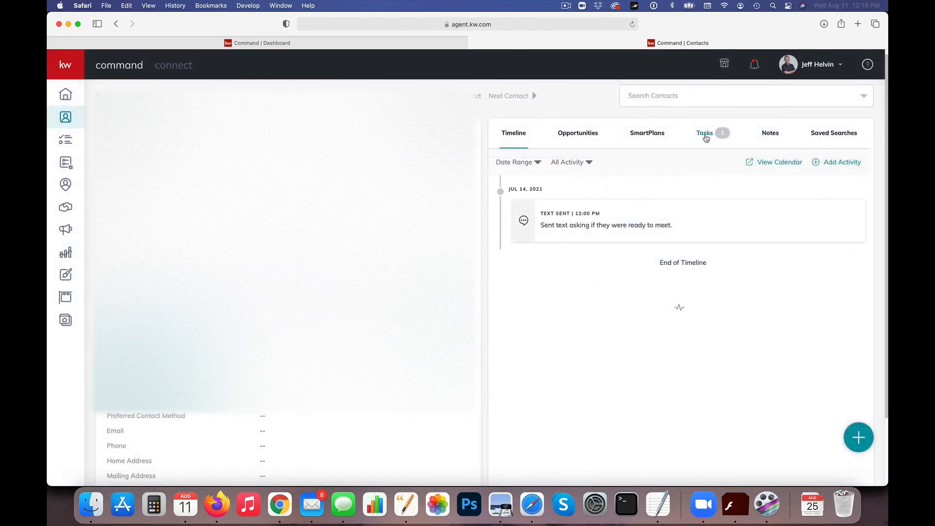
# In the contact's tasks, set Test Task 2 to snooze until the specific date August 26, 2021 at 12:16 AM.
pyautogui.click(705, 135)
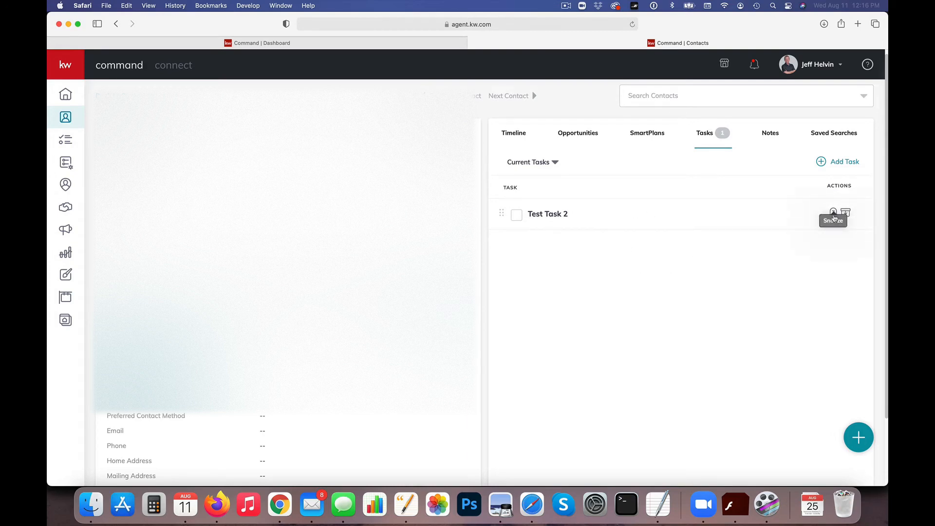
pyautogui.click(834, 214)
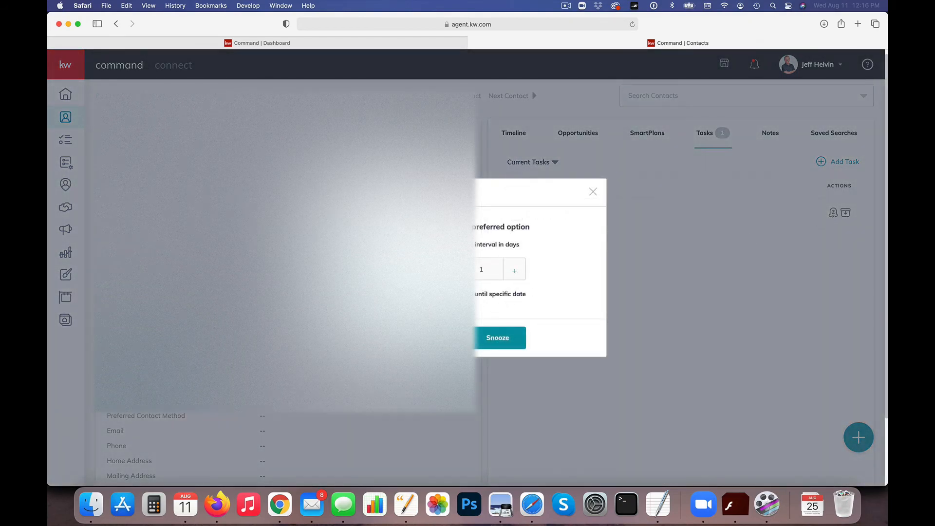
pyautogui.click(500, 294)
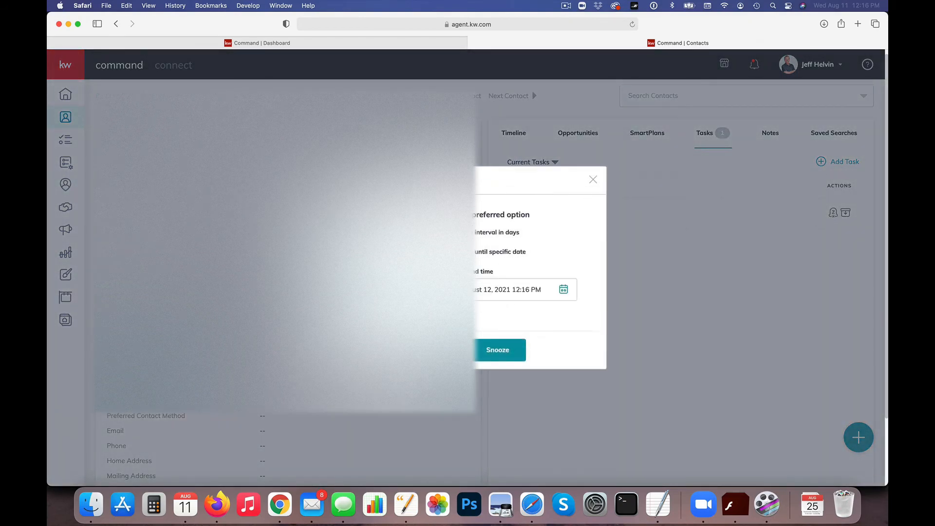
pyautogui.click(561, 291)
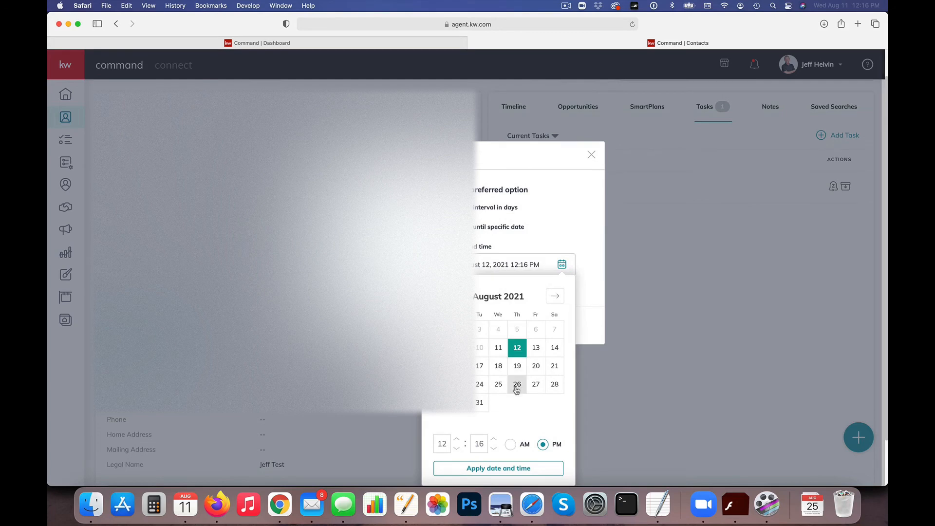
pyautogui.click(515, 388)
pyautogui.click(512, 445)
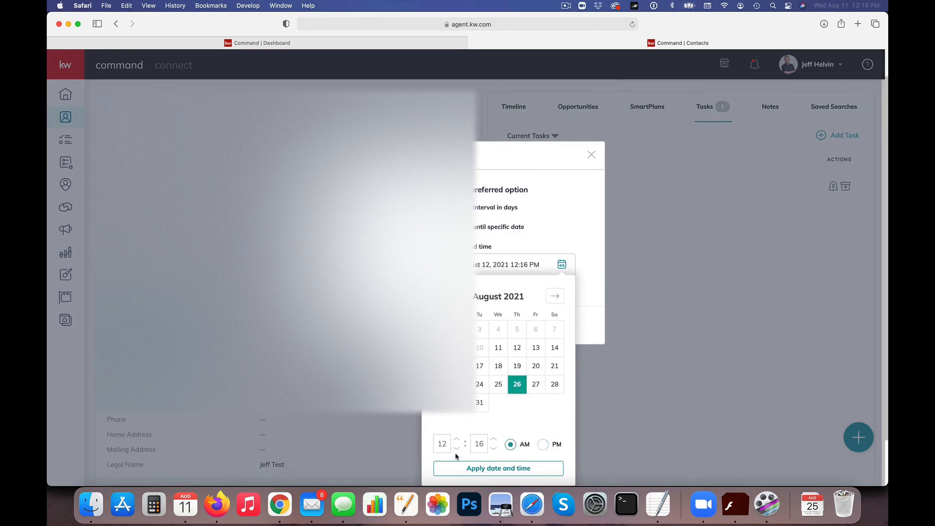
pyautogui.click(499, 469)
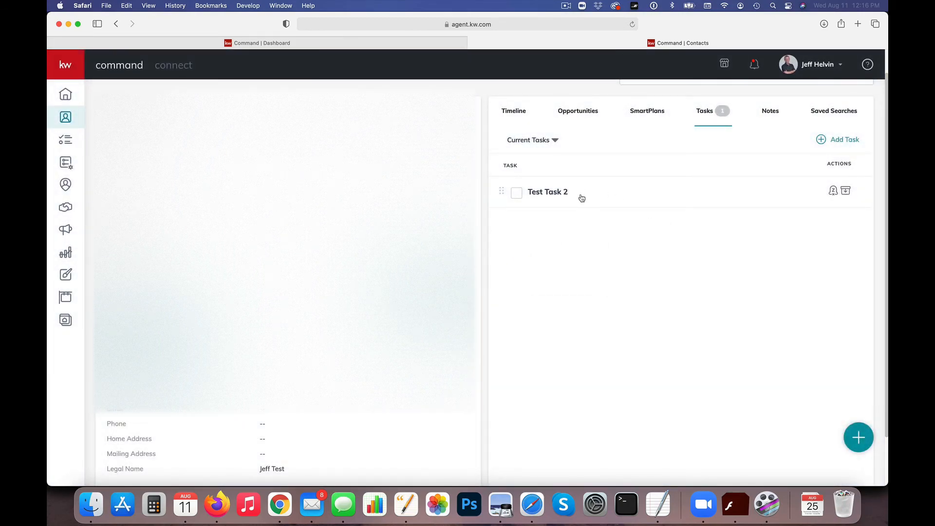
# Review the contact's timeline for logged activity and return to the home dashboard.
pyautogui.click(512, 117)
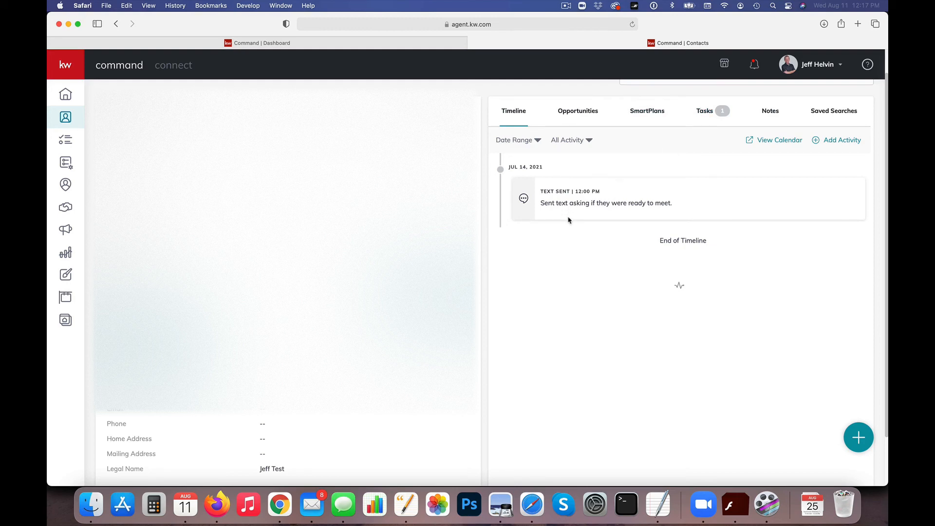
pyautogui.scroll(1, 483, 161)
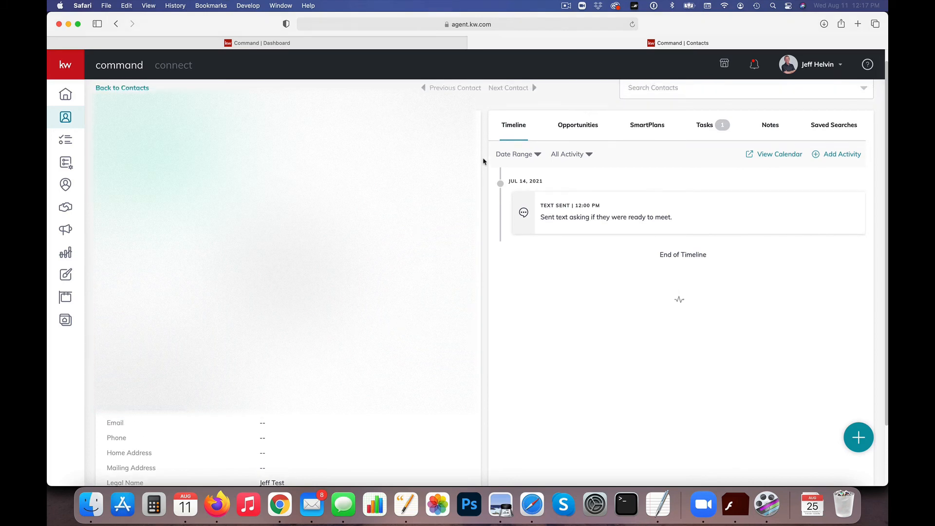
pyautogui.scroll(1, 482, 161)
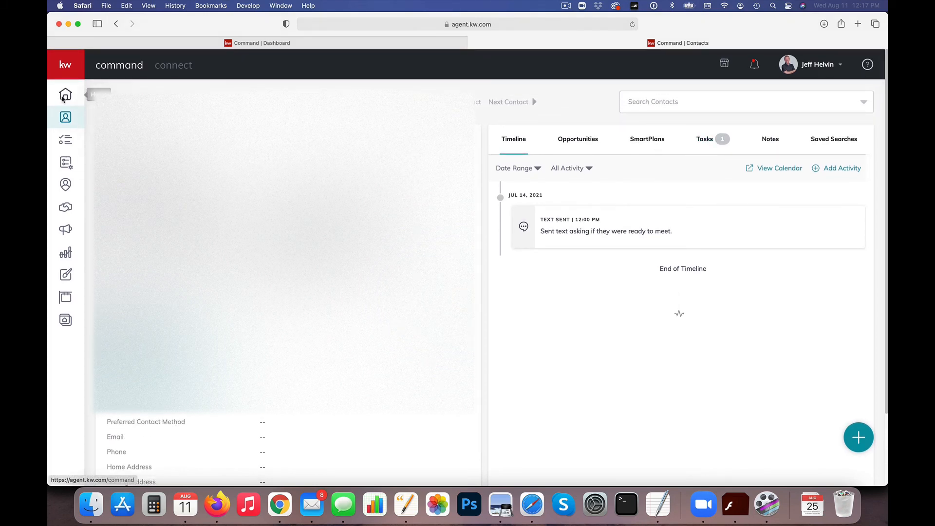
pyautogui.click(65, 94)
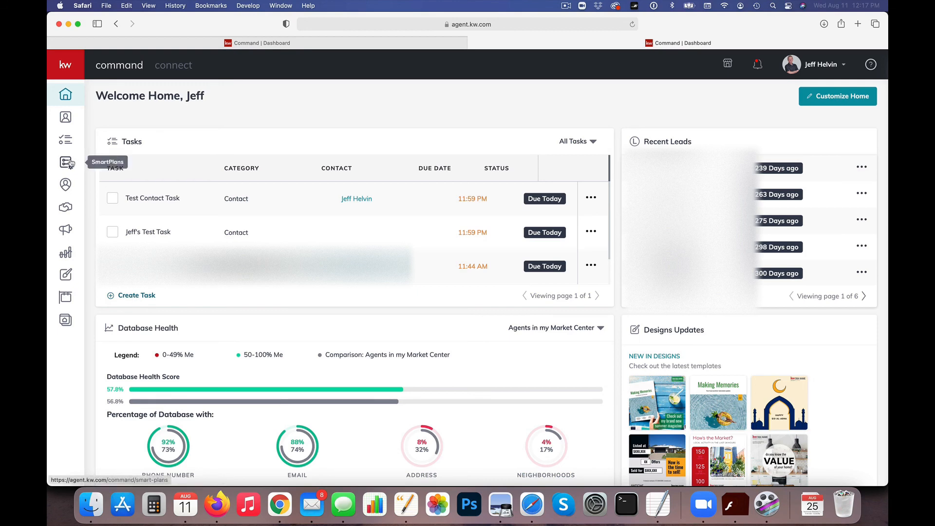
# Open the task manager and look through the completed, archived and expired contact tasks.
pyautogui.click(62, 140)
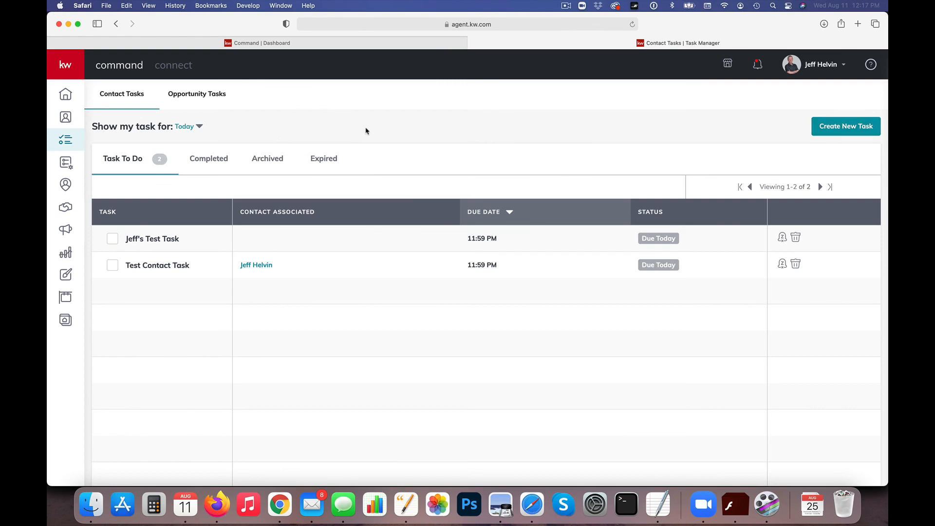
pyautogui.click(209, 161)
pyautogui.click(267, 159)
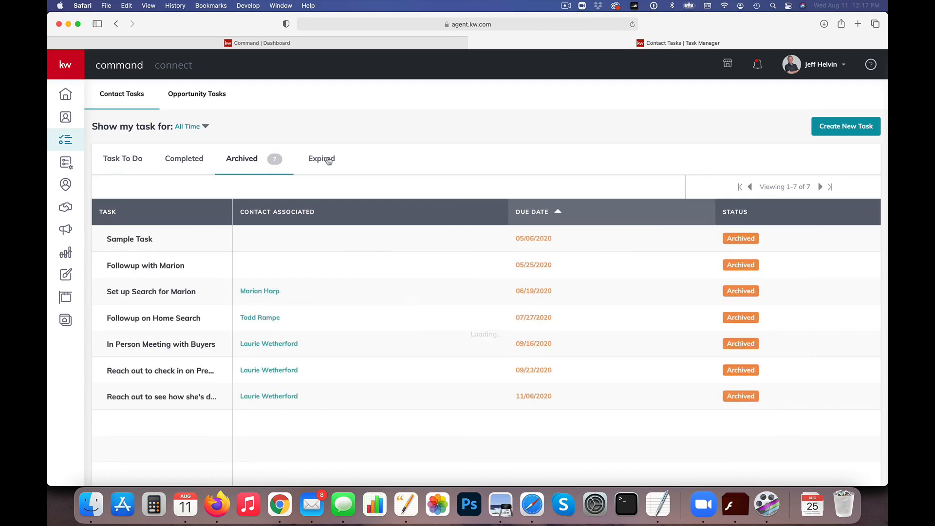
pyautogui.click(323, 159)
# Return to the contact tasks still to do and filter them to show only those for Today.
pyautogui.click(180, 160)
pyautogui.click(139, 164)
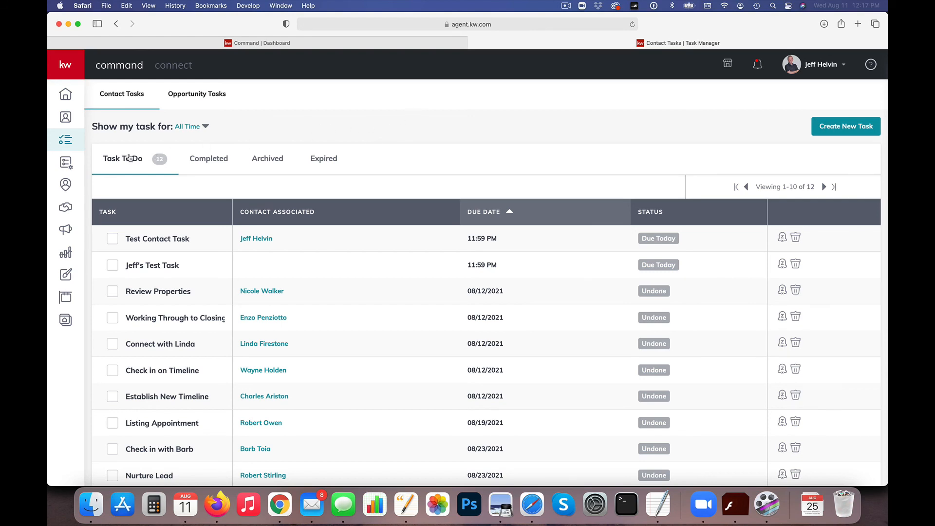
pyautogui.click(206, 128)
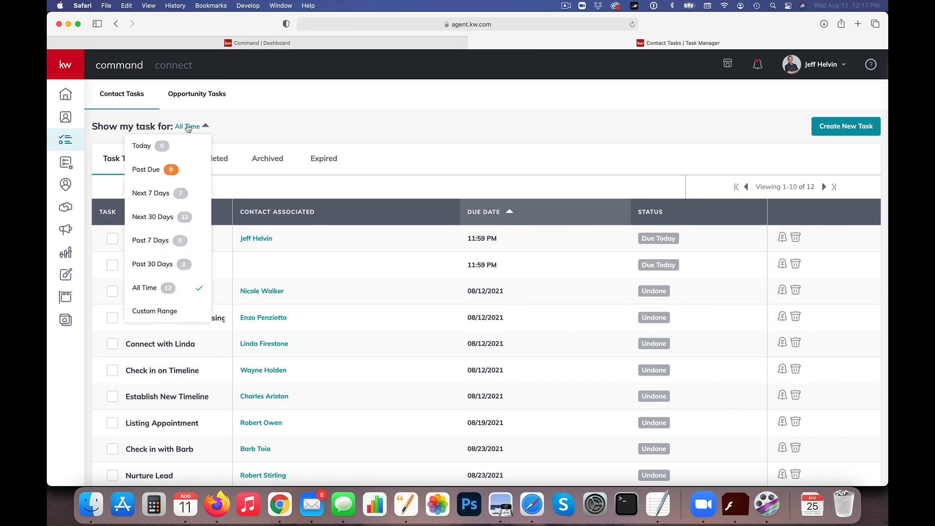
pyautogui.click(151, 147)
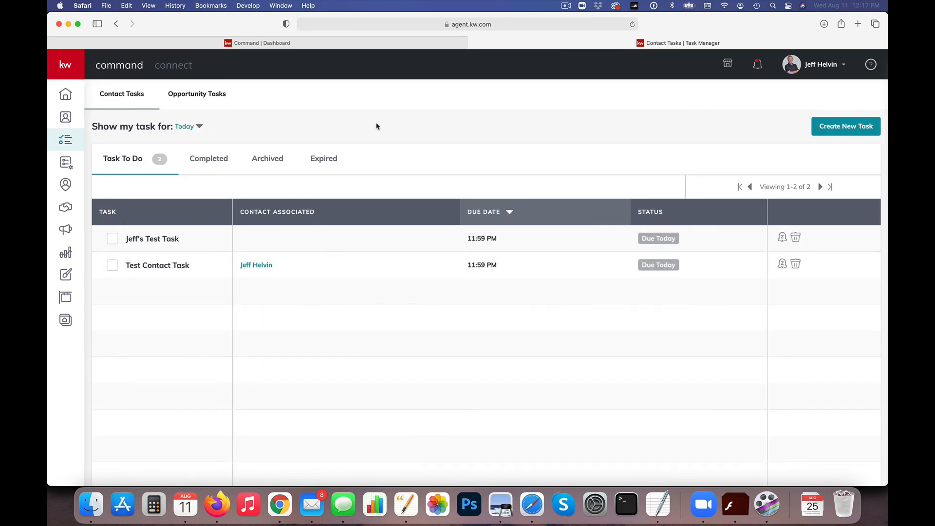